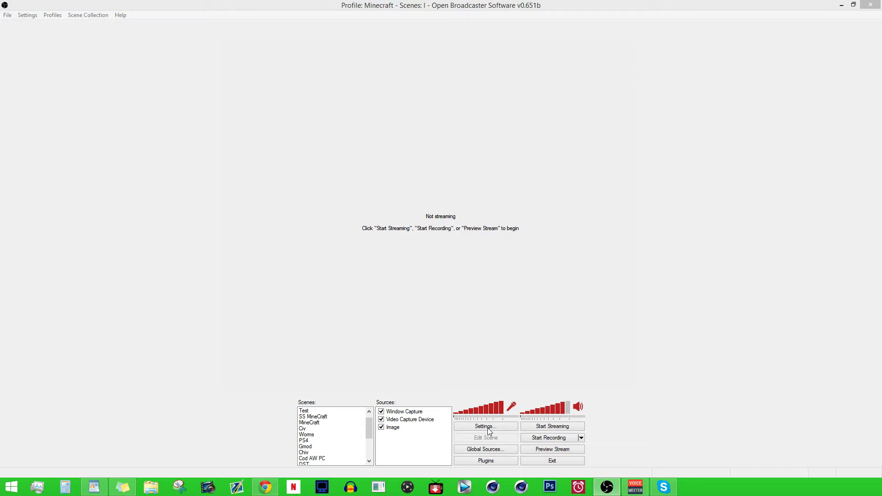
- Open the settings and browse the Encoding, Broadcast Settings, Video and General pages
left_click(488, 427)
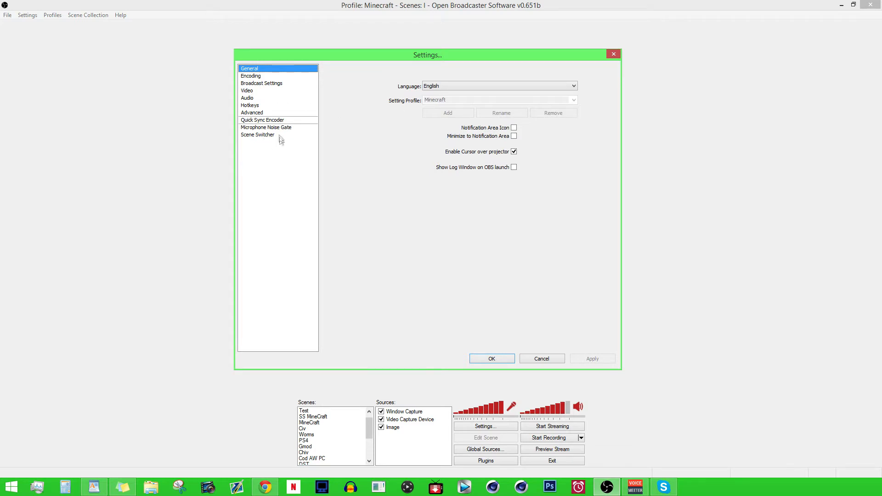
left_click(252, 76)
left_click(258, 83)
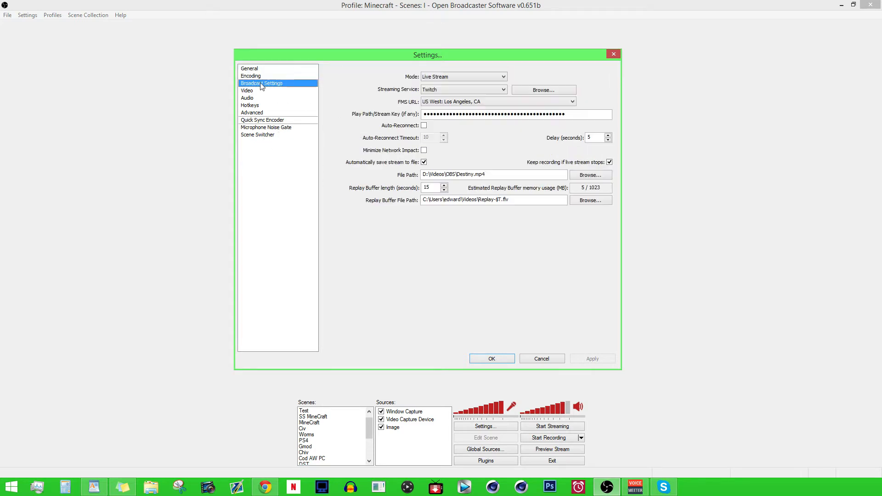
left_click(256, 91)
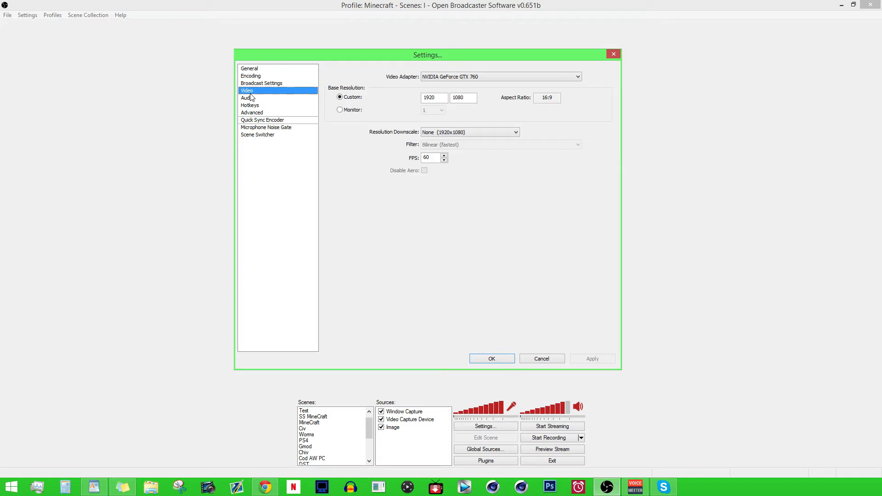
left_click(253, 68)
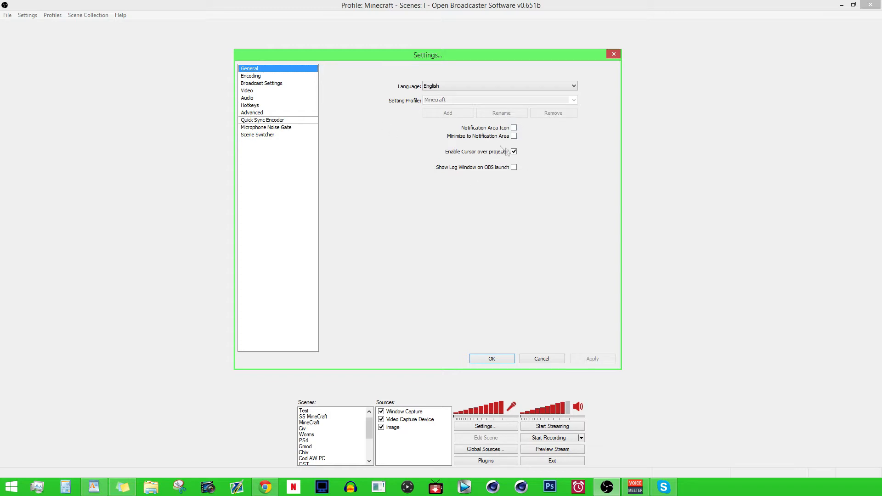
- Examine the Encoding settings, including the available audio bitrate, format and channel options
left_click(253, 77)
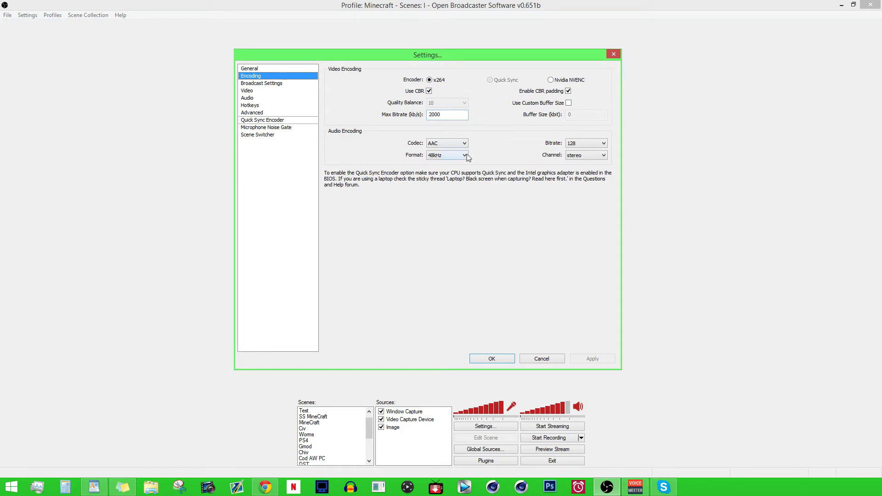
left_click(590, 144)
left_click(499, 235)
left_click(446, 158)
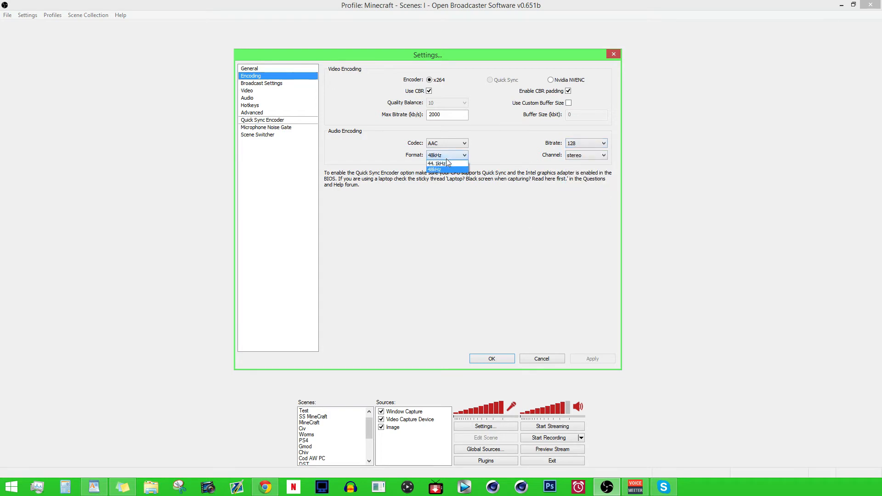
left_click(533, 253)
left_click(582, 155)
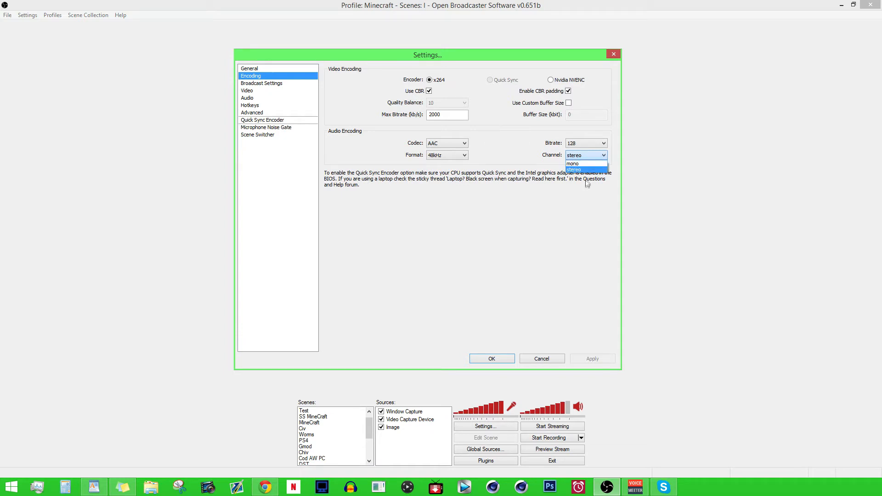
left_click(559, 239)
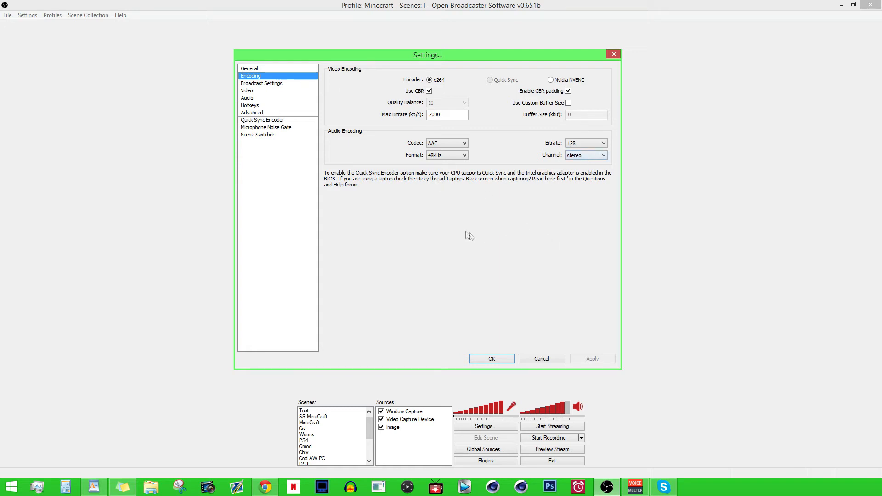
- Review the Broadcast Settings, checking the mode choices, keeping Live Stream selected and looking at the stream delay
left_click(274, 82)
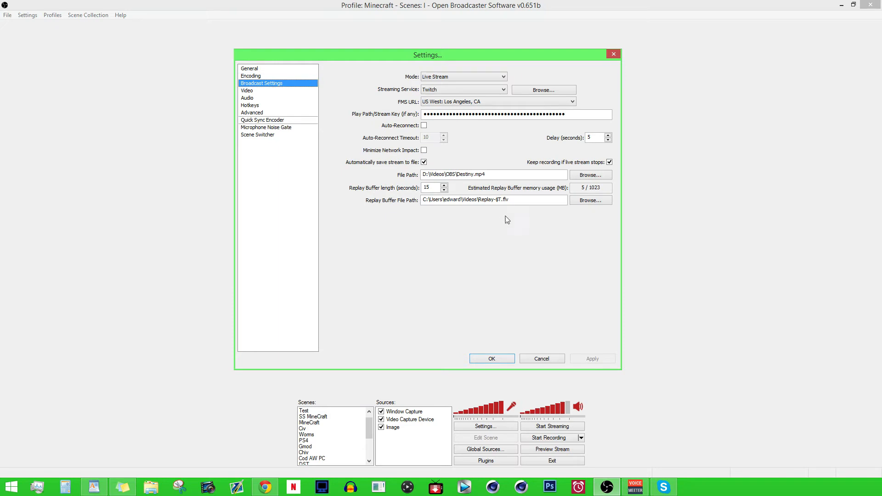
left_click(455, 77)
left_click(569, 79)
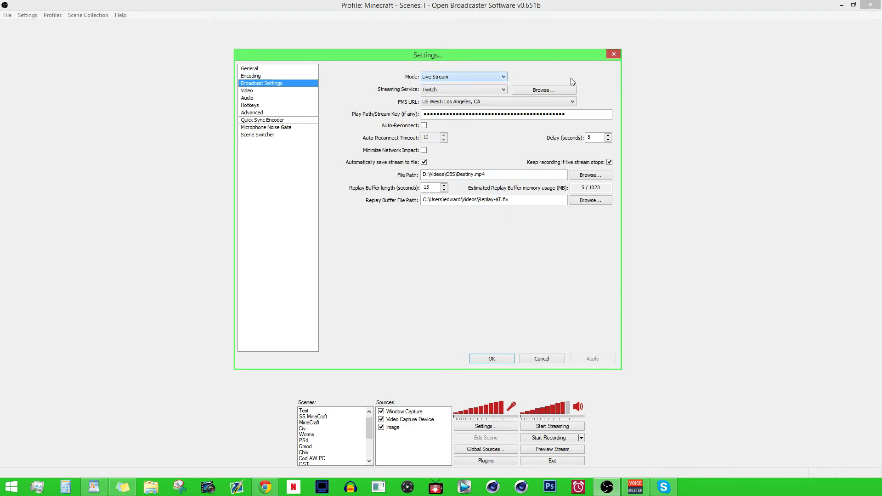
left_click(467, 78)
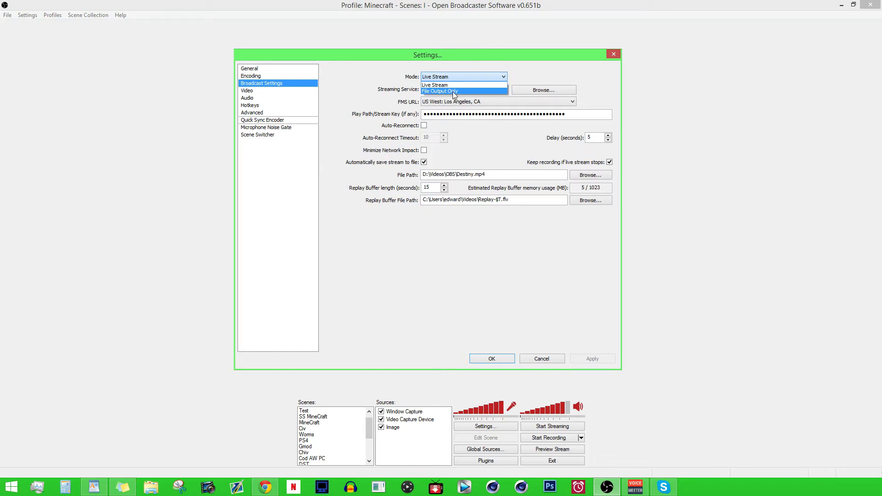
left_click(453, 86)
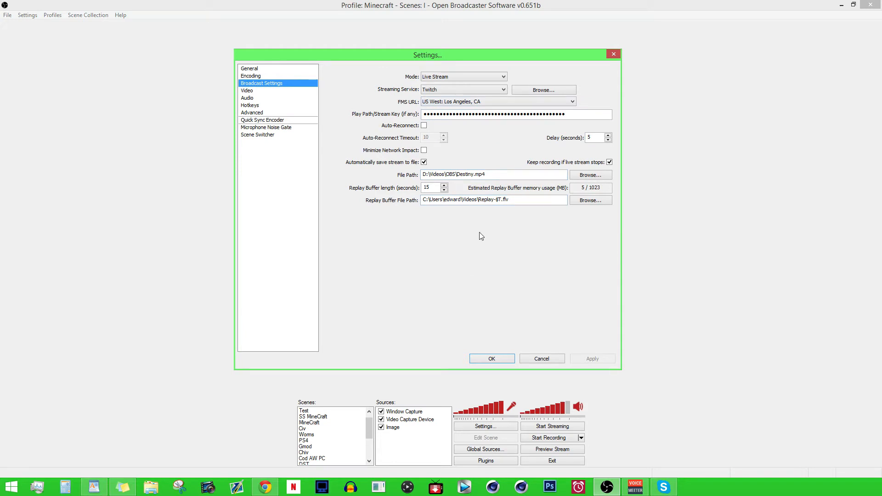
left_click(596, 136)
- Examine the Video settings, including the custom base resolution, the resolution downscale options and the FPS value
left_click(260, 91)
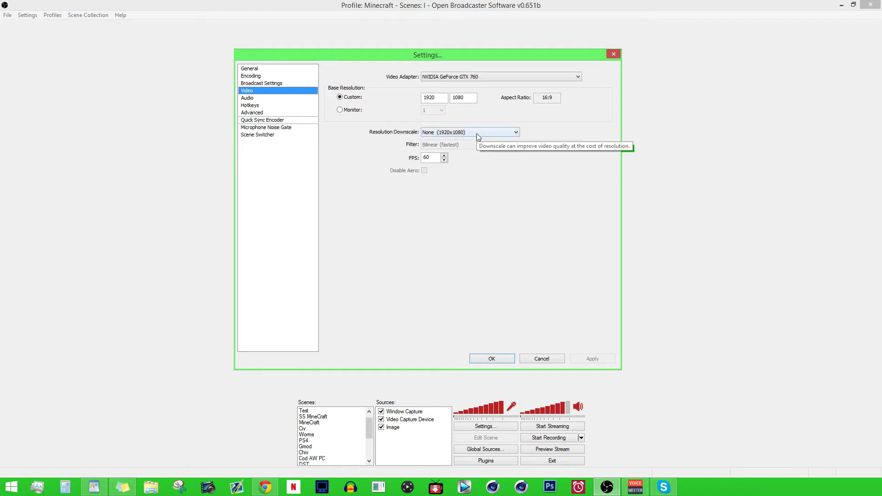
left_click(461, 131)
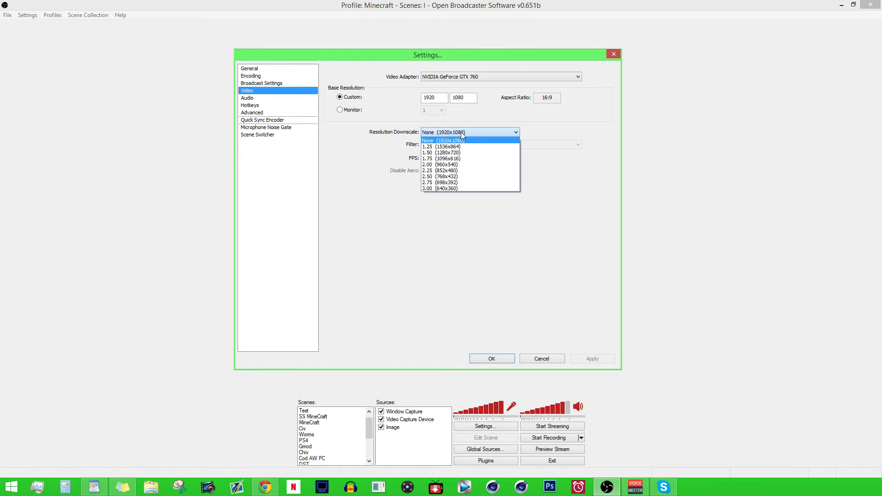
left_click(540, 212)
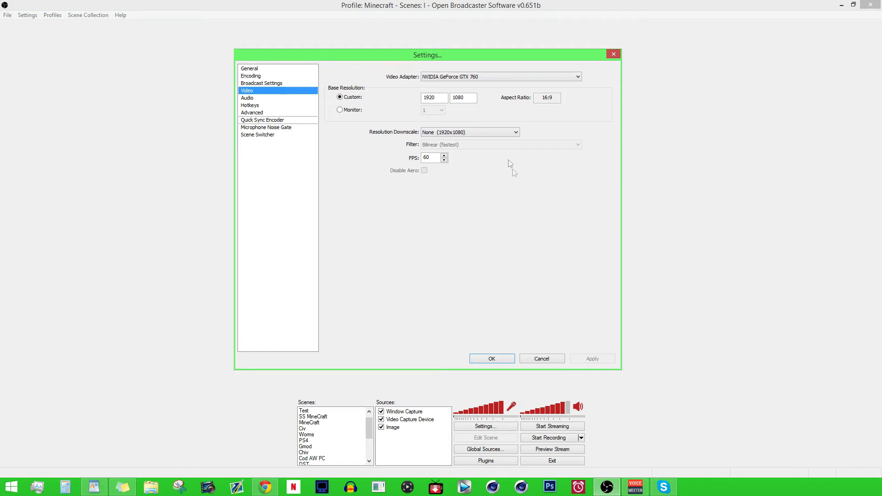
left_click(452, 96)
left_click(472, 134)
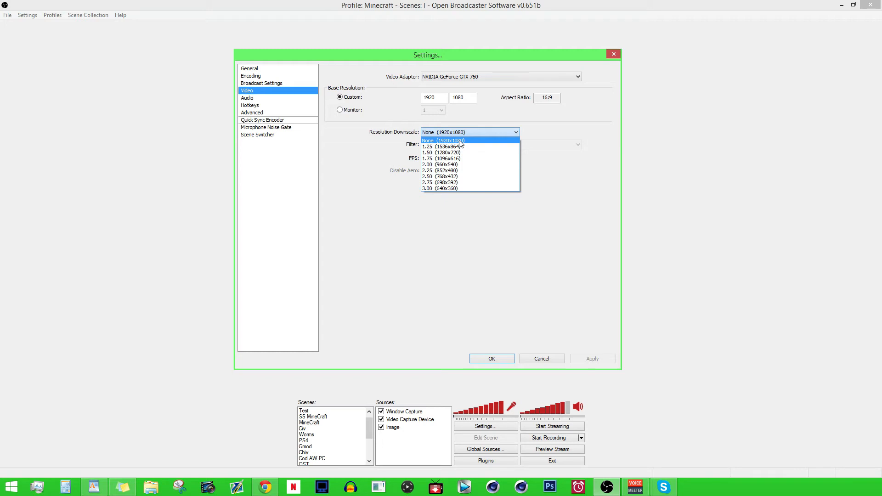
left_click(458, 241)
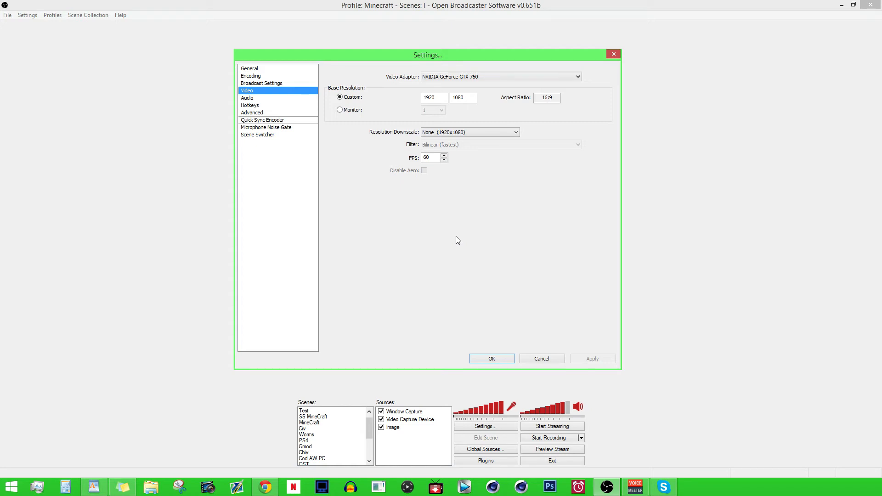
left_click(437, 158)
- Look through the Audio and Hotkeys settings, and check the x264 CPU preset and encoding profile choices in the Advanced settings
left_click(248, 99)
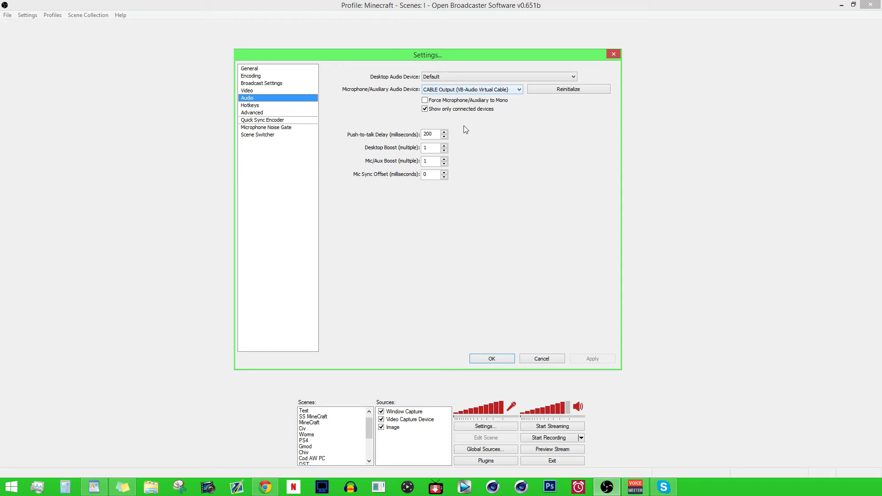
left_click(257, 105)
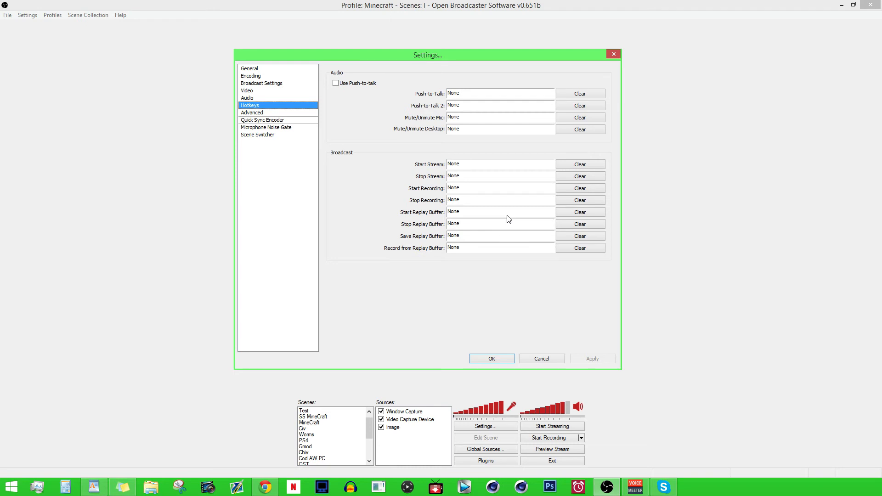
left_click(265, 117)
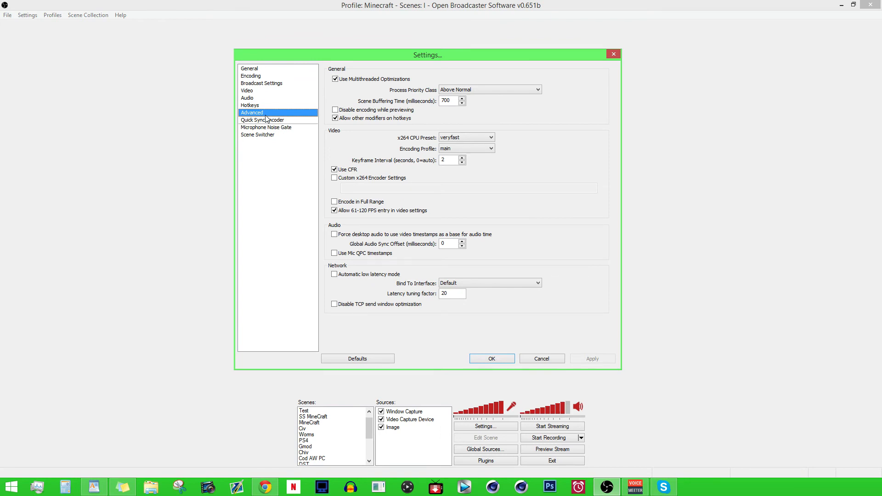
left_click(459, 138)
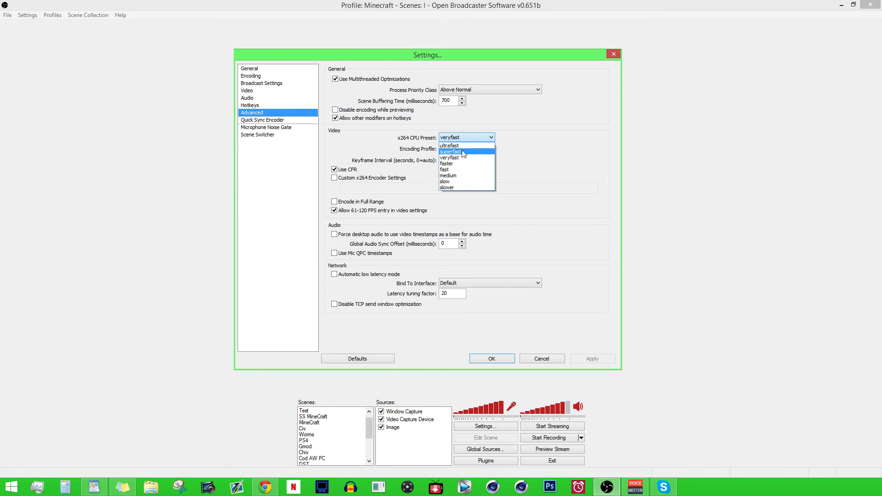
left_click(587, 141)
left_click(472, 150)
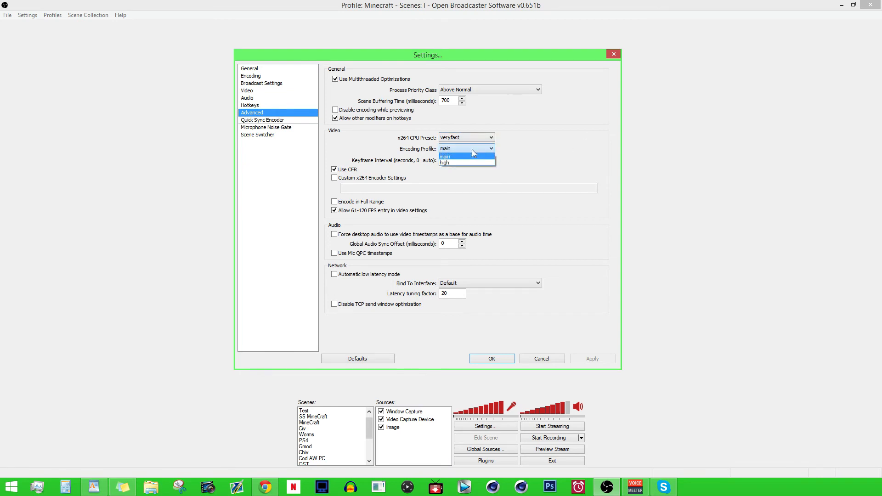
left_click(550, 161)
- Turn off multithreaded optimizations and examine the process priority class options
left_click(504, 82)
left_click(504, 92)
left_click(543, 160)
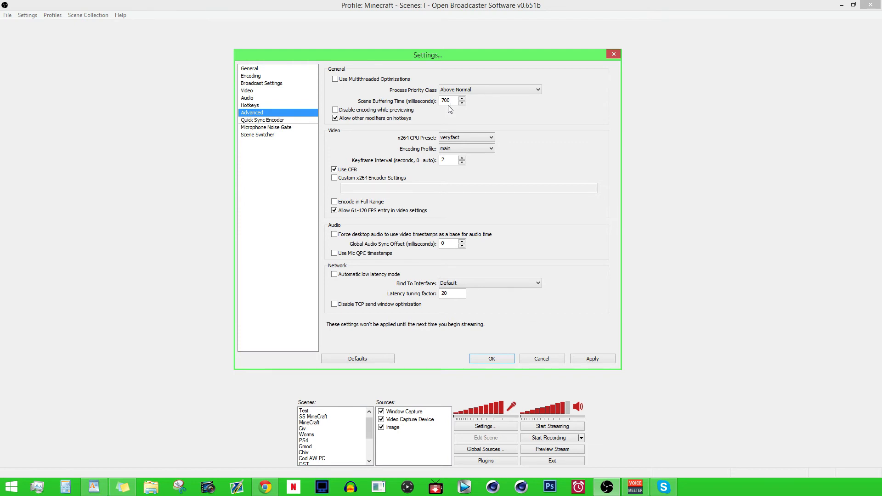
left_click(500, 89)
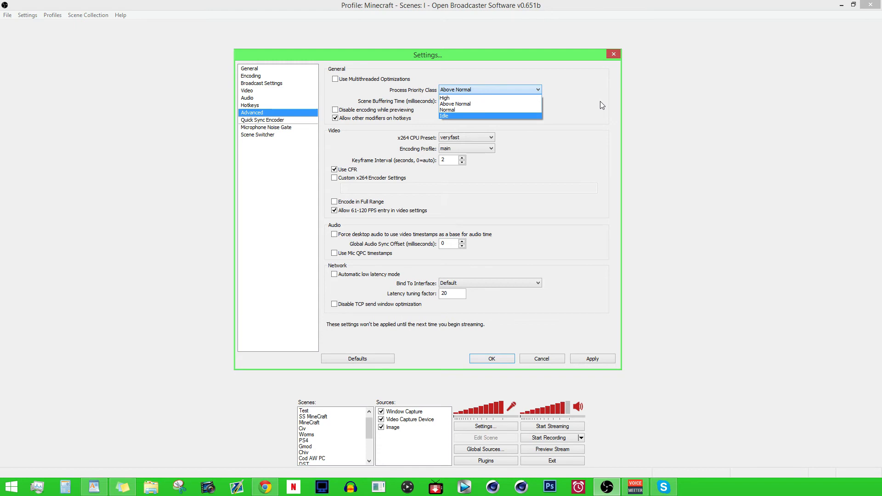
left_click(560, 182)
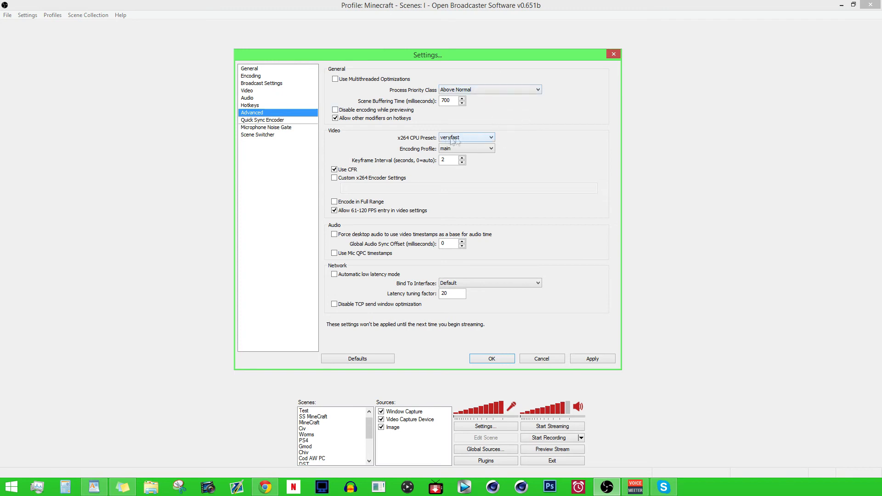
- Examine the x264 CPU preset's description and options, the encoding profile, and the custom x264 encoder settings option, leaving them unchanged
mouse_move(472, 145)
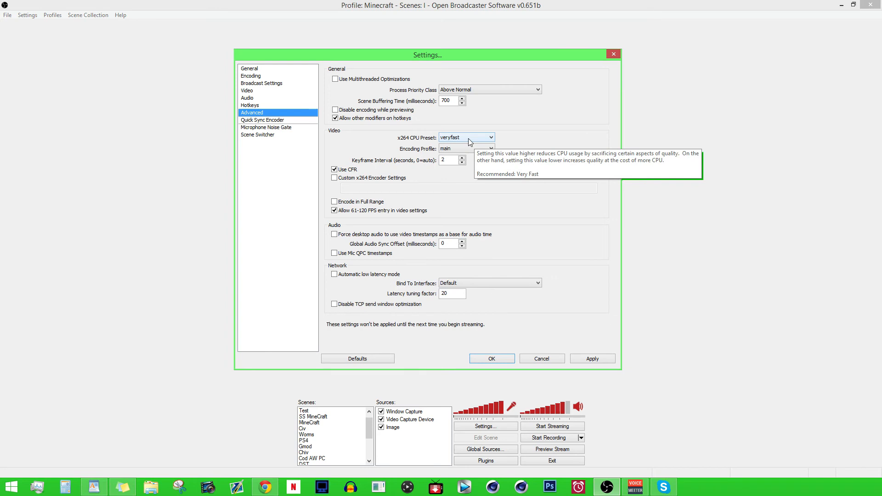
left_click(468, 139)
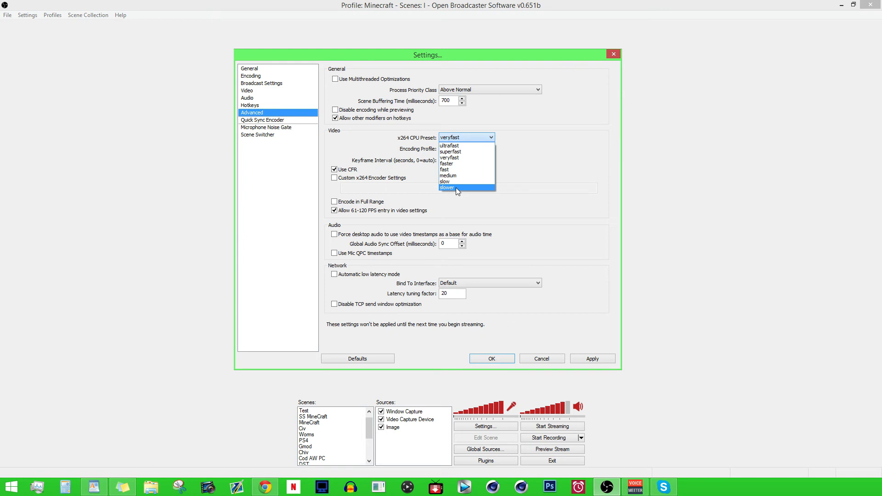
left_click(557, 176)
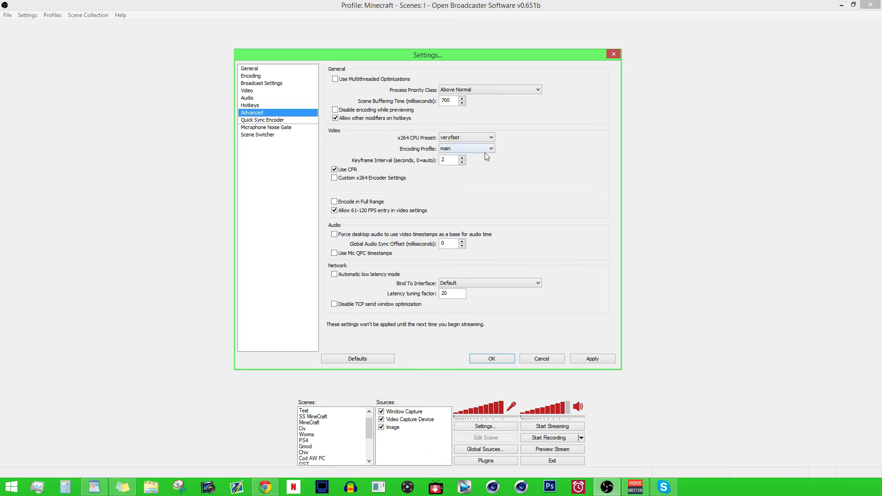
left_click(485, 153)
left_click(532, 153)
mouse_move(386, 181)
left_click(334, 179)
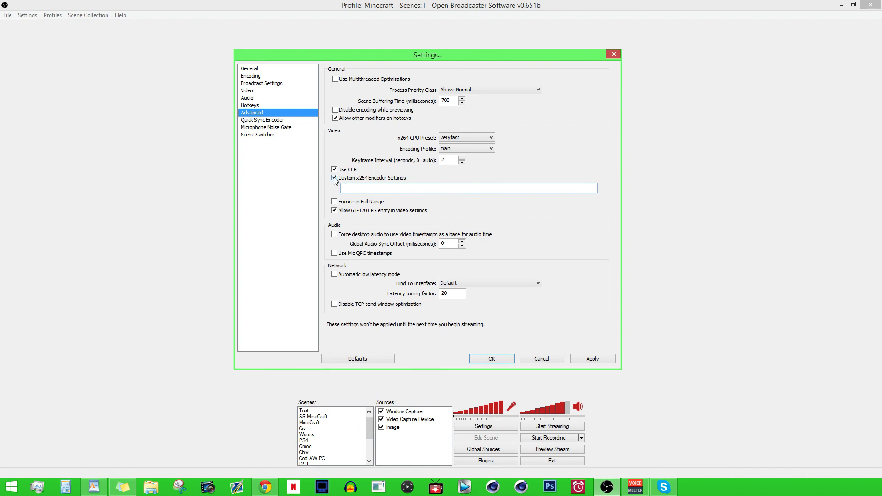
left_click(335, 178)
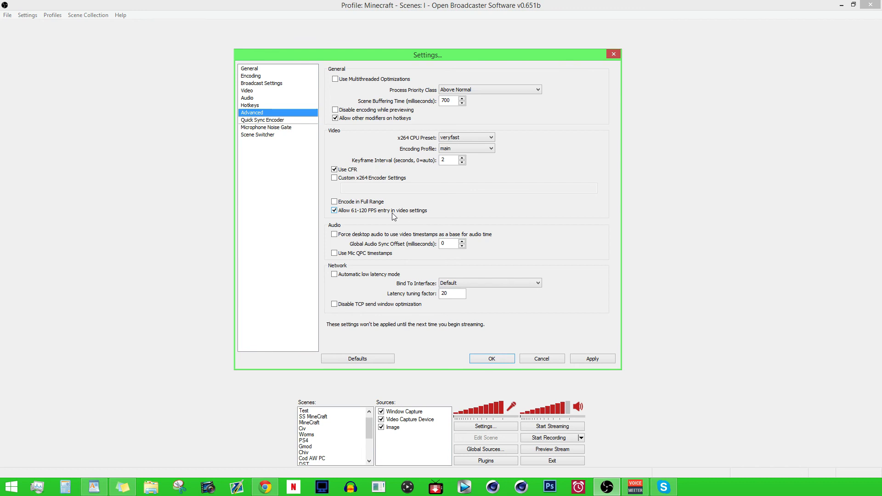
- Go to the Quick Sync Encoder settings, discarding the unsaved Advanced changes
left_click(282, 120)
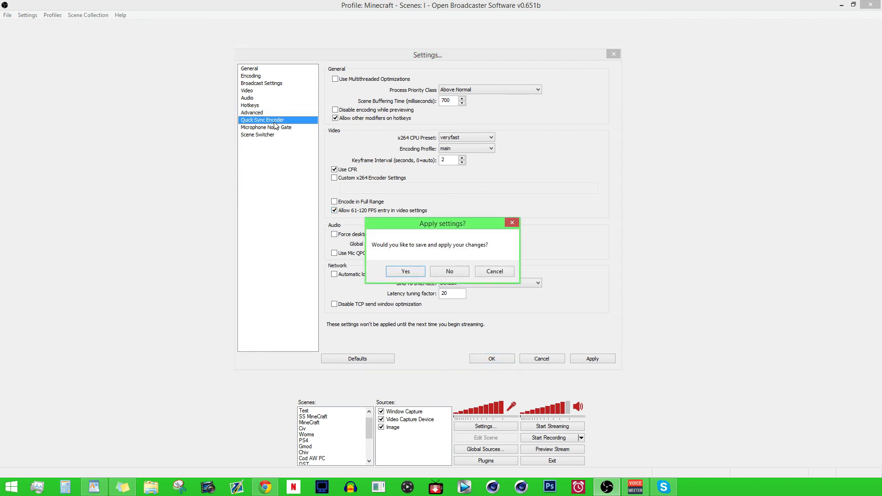
left_click(465, 275)
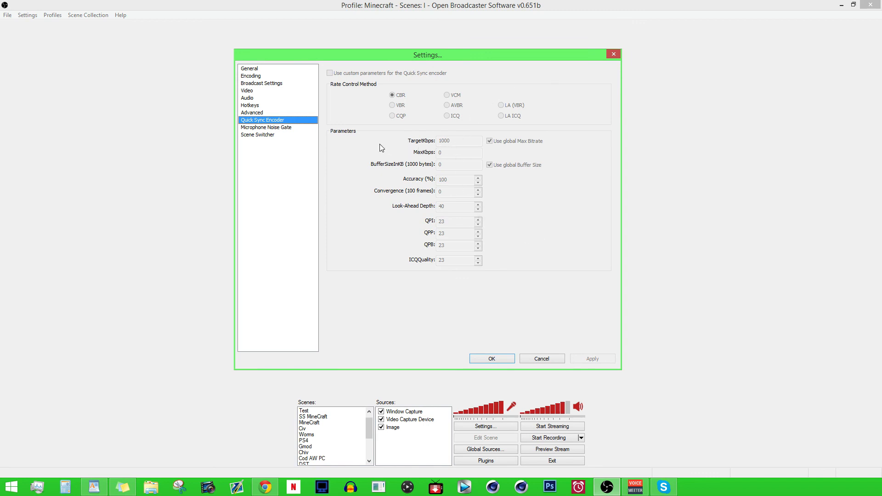
- Review the Microphone Noise Gate and Scene Switcher settings, and close the settings window
left_click(292, 129)
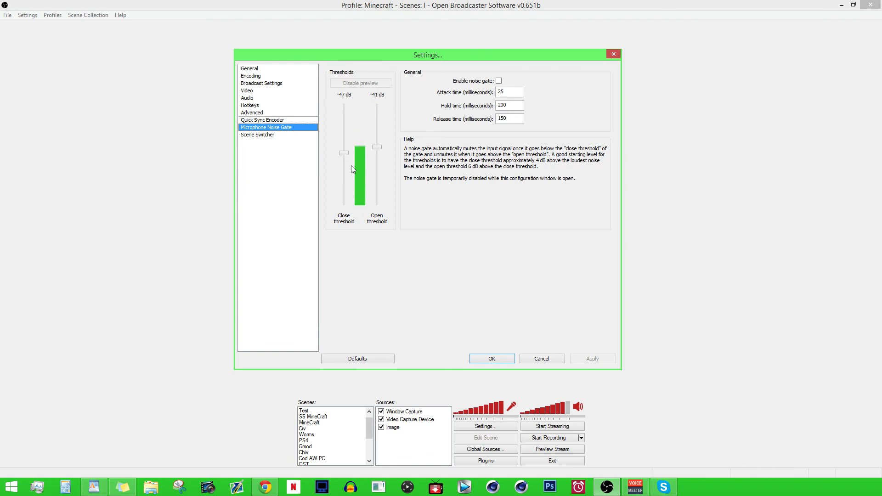
left_click(253, 136)
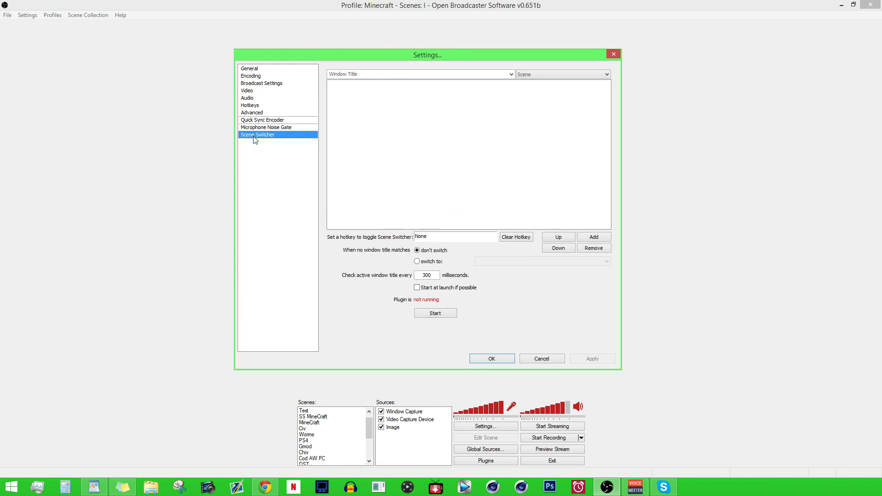
left_click(503, 360)
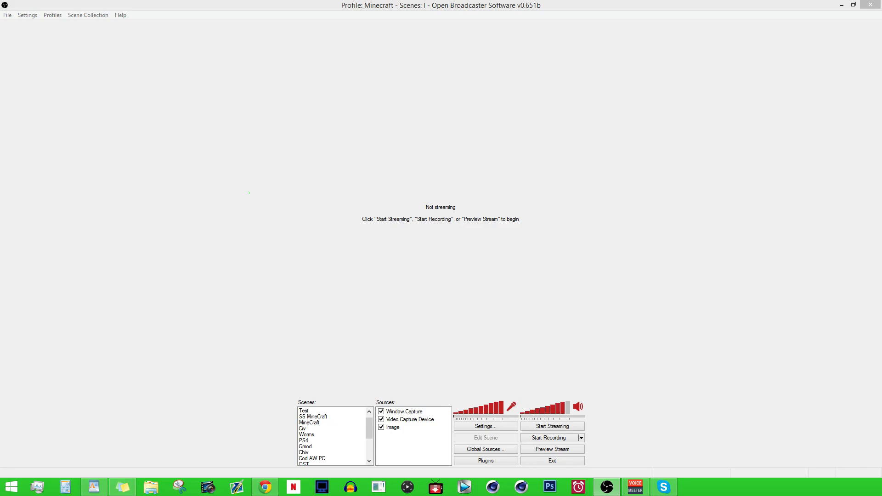